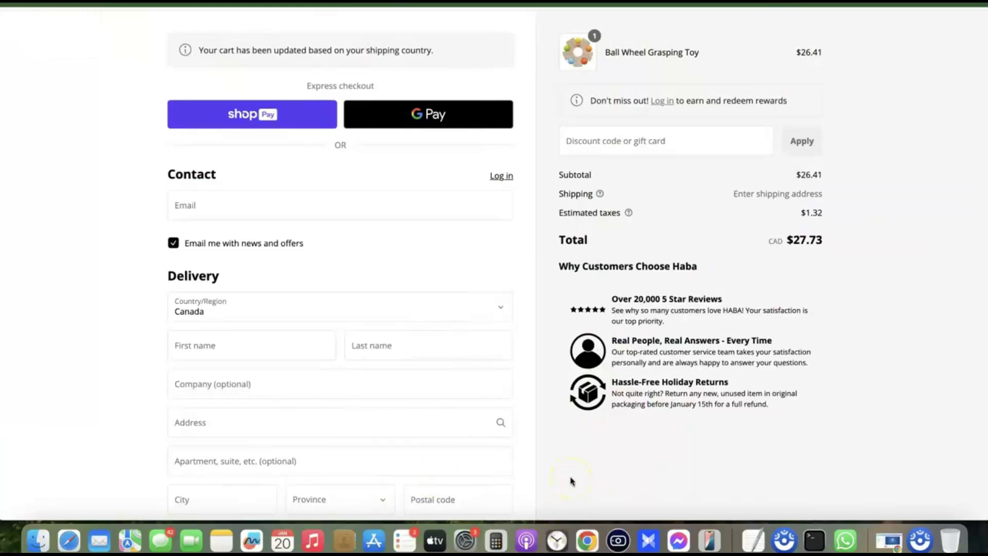
Step: Examine the store's checkout page, including its express checkout, delivery and credit card payment sections
scroll(432, 312, down, 3)
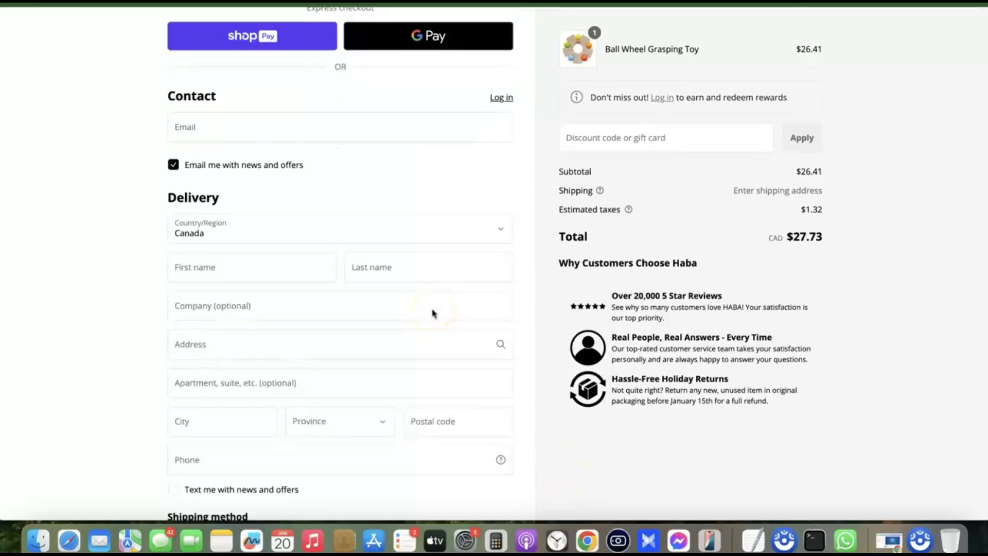
scroll(469, 305, down, 10)
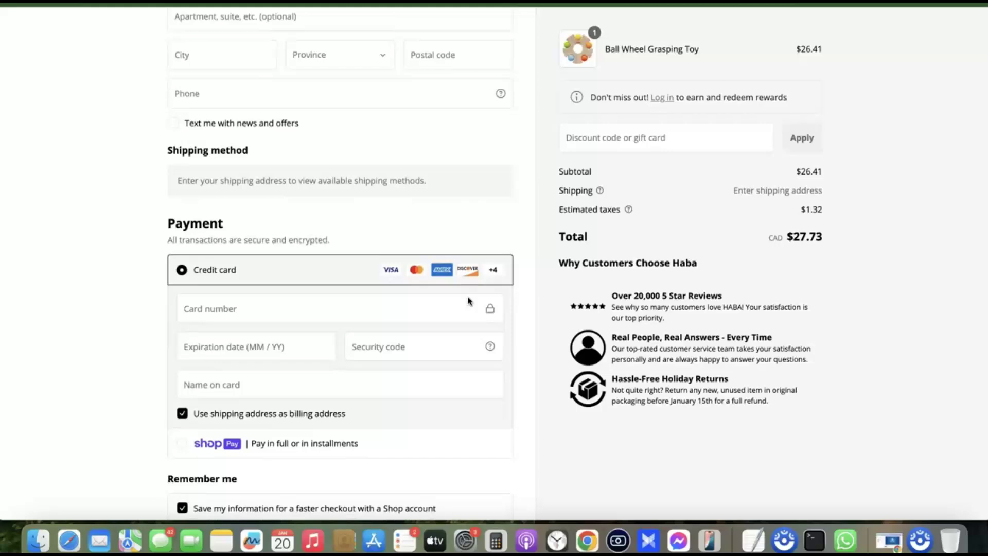
scroll(469, 301, down, 1)
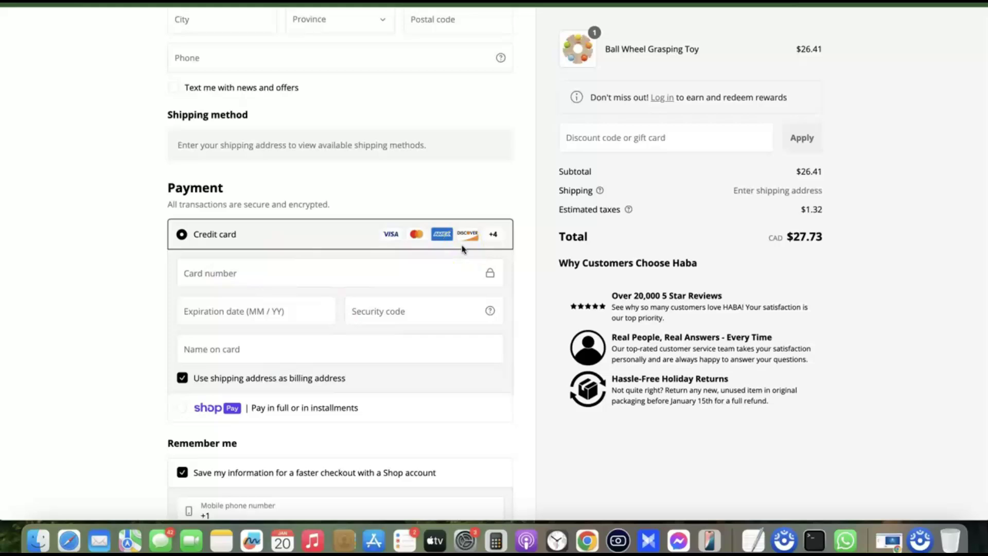
scroll(452, 243, up, 10)
scroll(453, 243, down, 4)
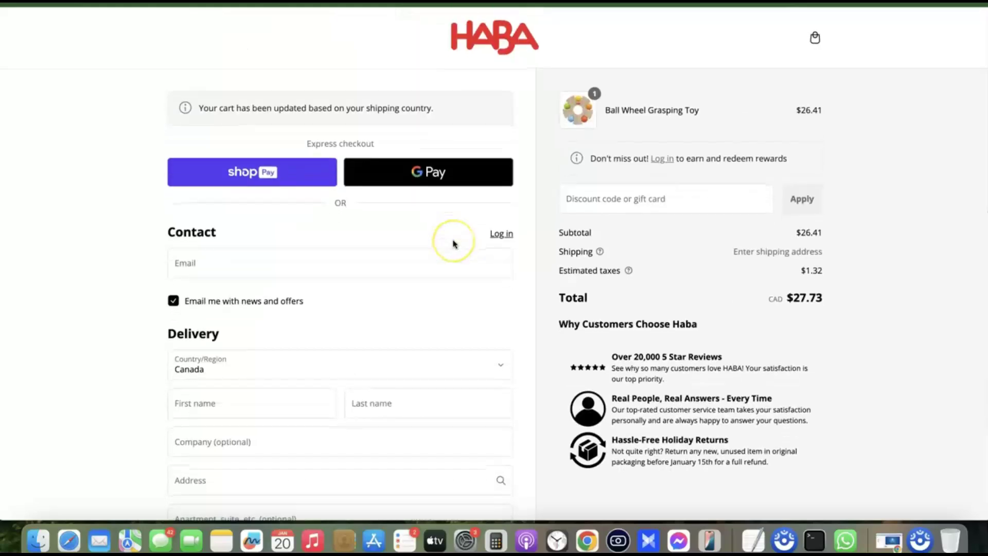
scroll(453, 243, down, 1)
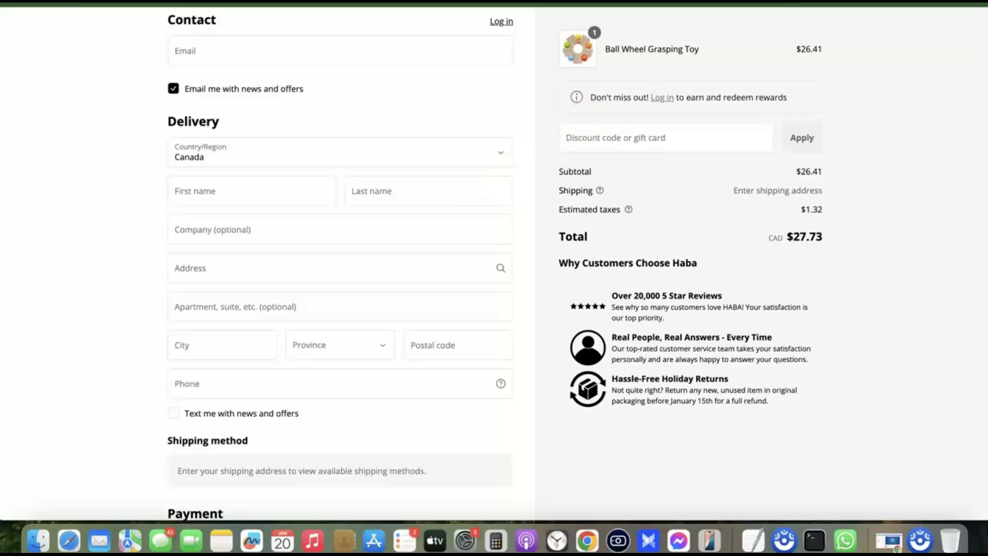
Step: Search Google for "shopify payment gateway" in a new tab and open Shopify's page on online payment gateways and provider integrations
key(super+t)
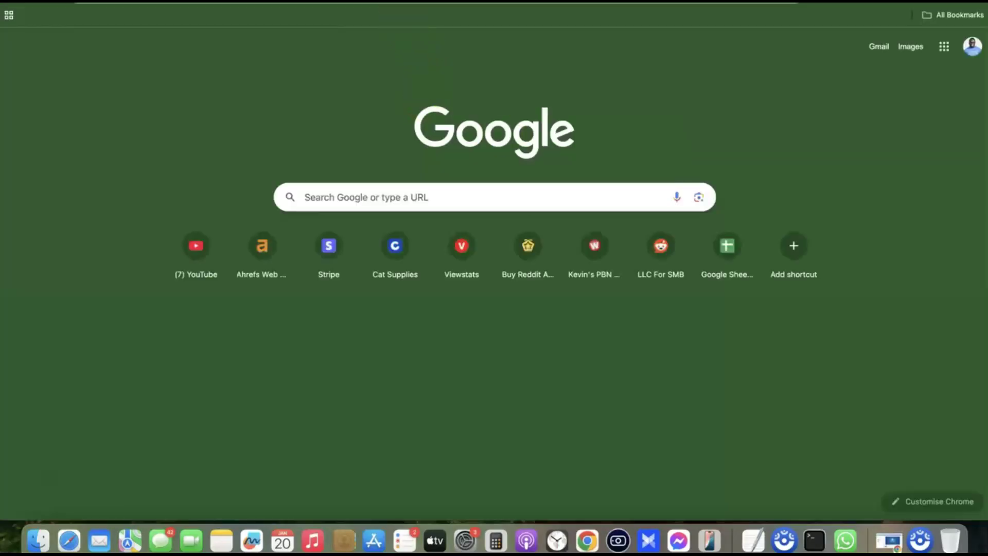
text(shopify payment gateway)
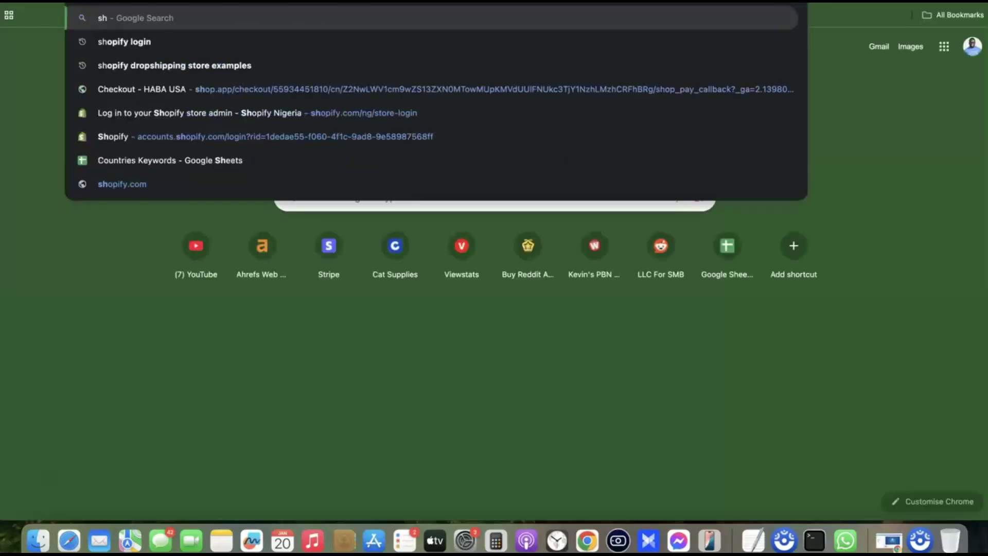
key(Return)
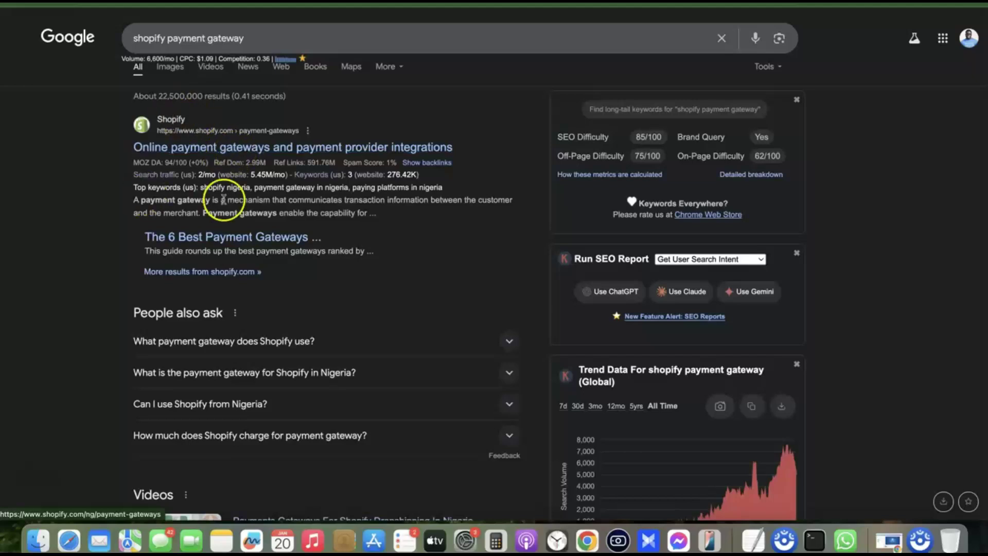
mouse_move(151, 161)
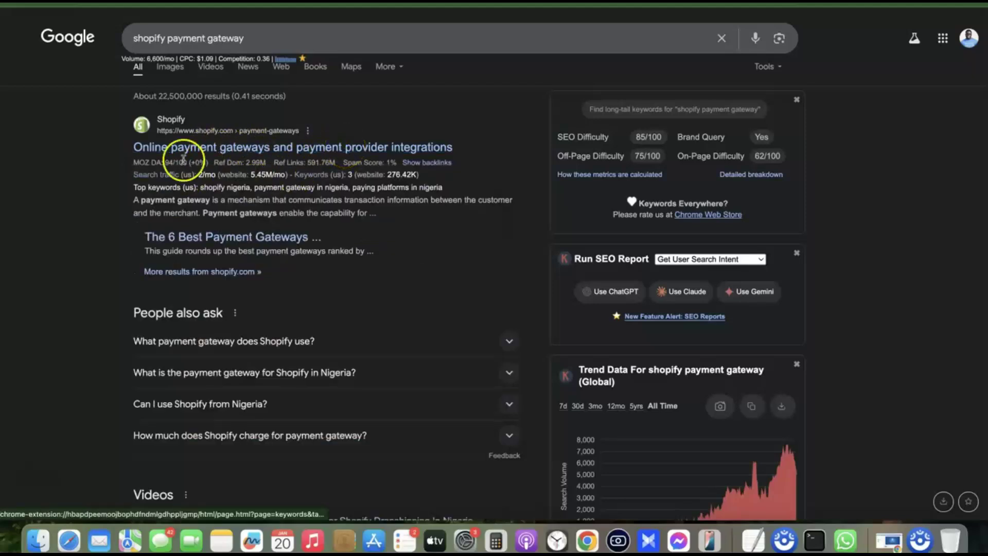
click(359, 149)
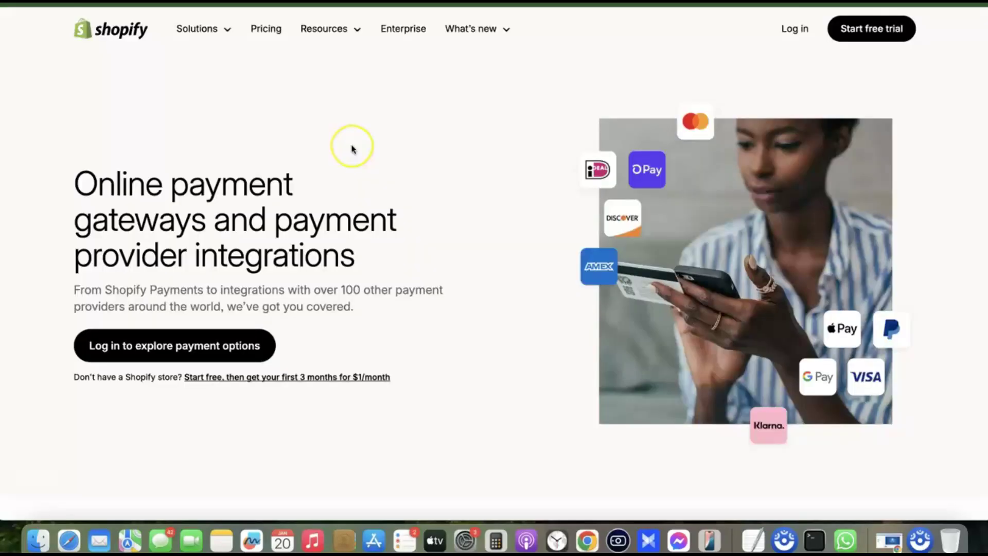
Step: Filter the payment providers by South Africa and highlight the Paystack entry in the provider list
scroll(350, 145, down, 10)
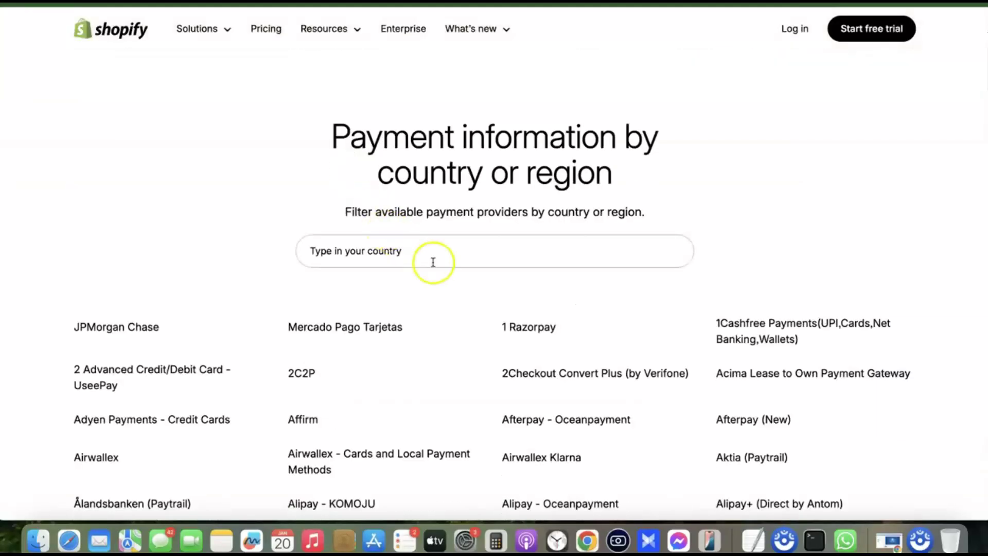
scroll(434, 251, down, 2)
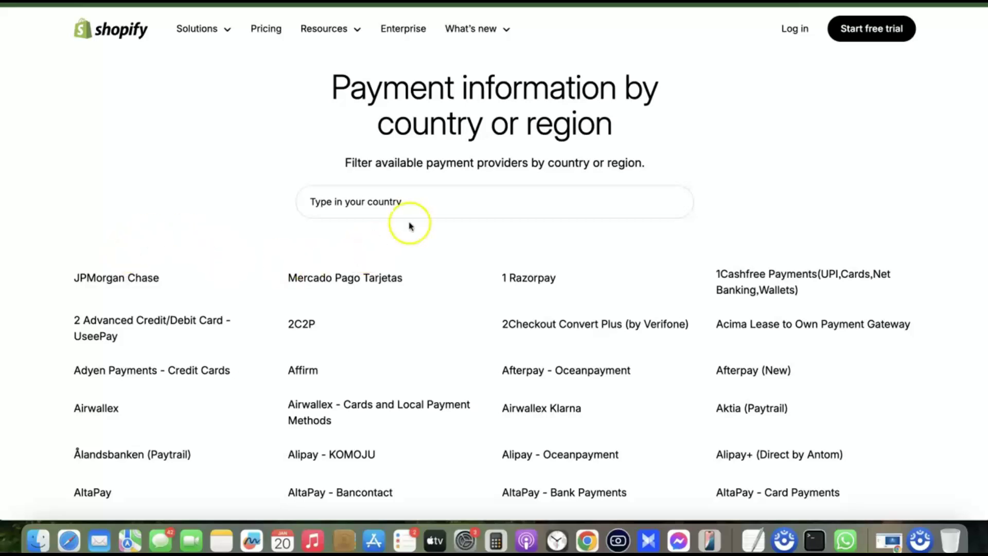
click(416, 207)
text(South Africa)
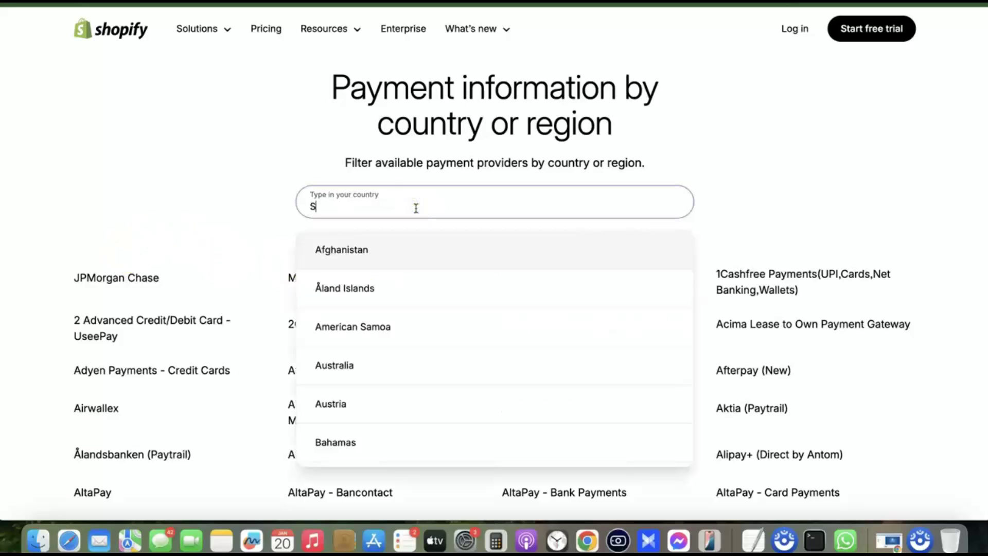
click(378, 257)
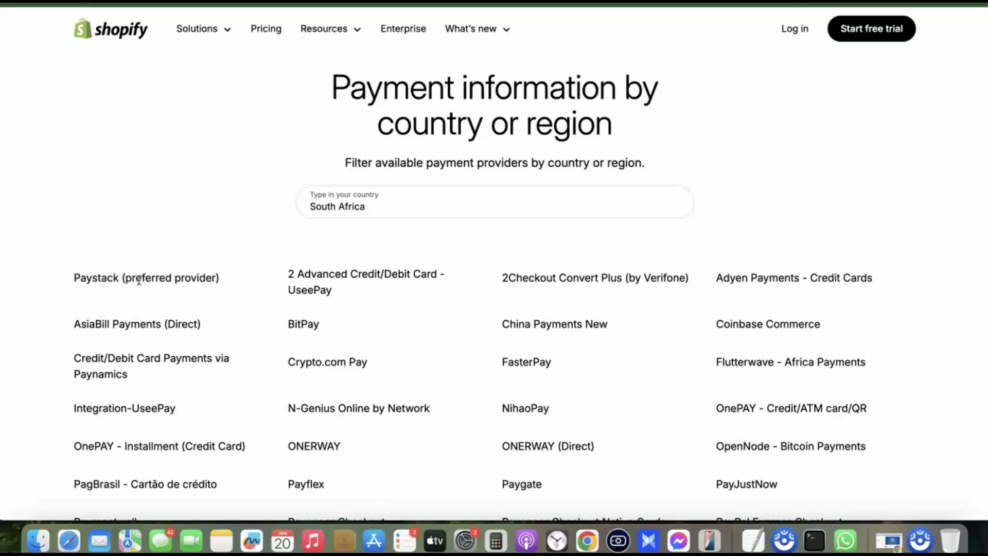
click(112, 260)
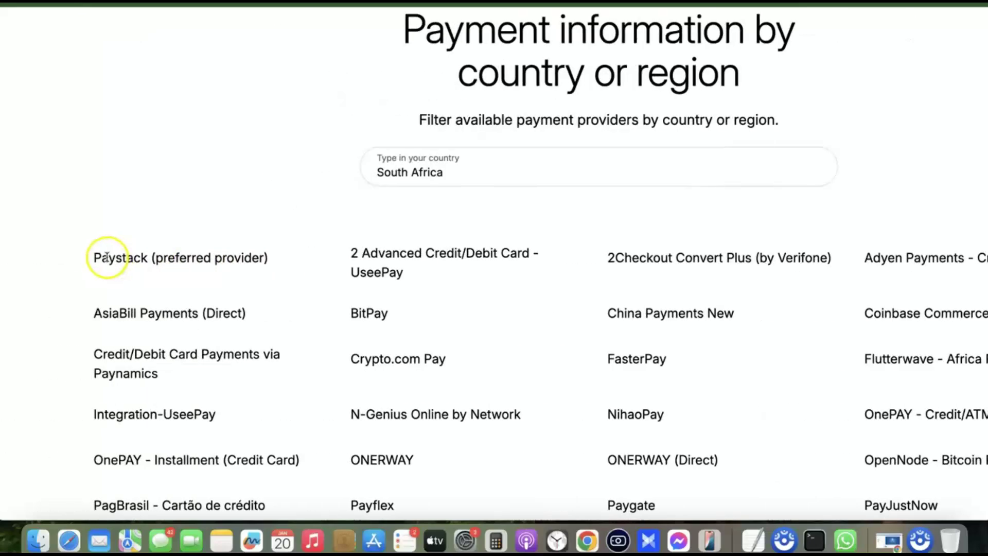
triple_click(106, 258)
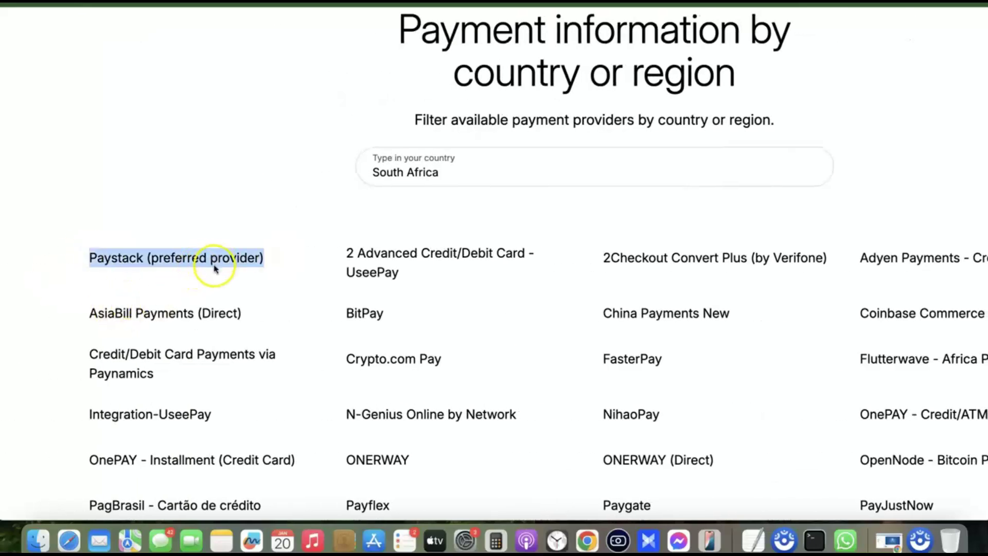
Step: Change the payment provider country filter to Ghana and highlight the Paystack entry
triple_click(411, 175)
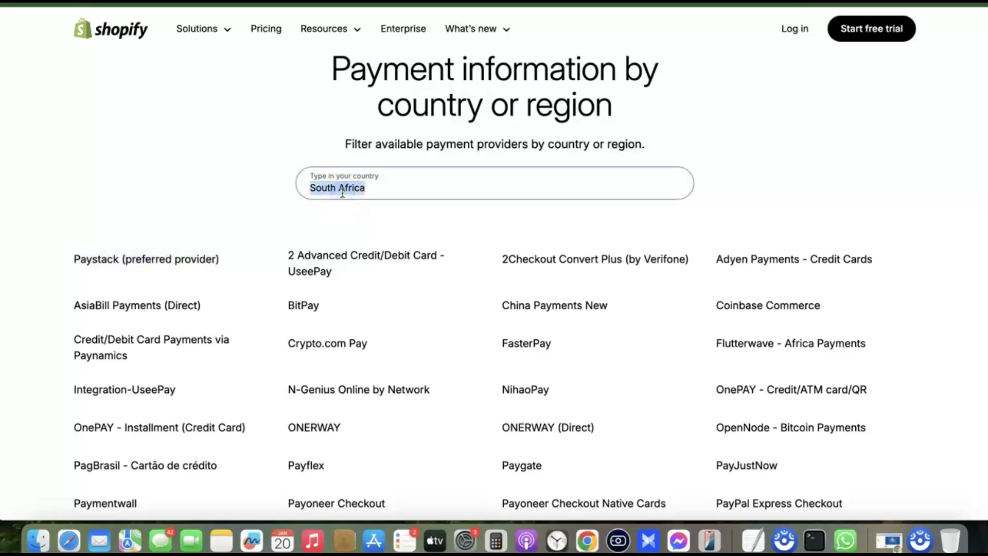
text(Gh)
click(327, 268)
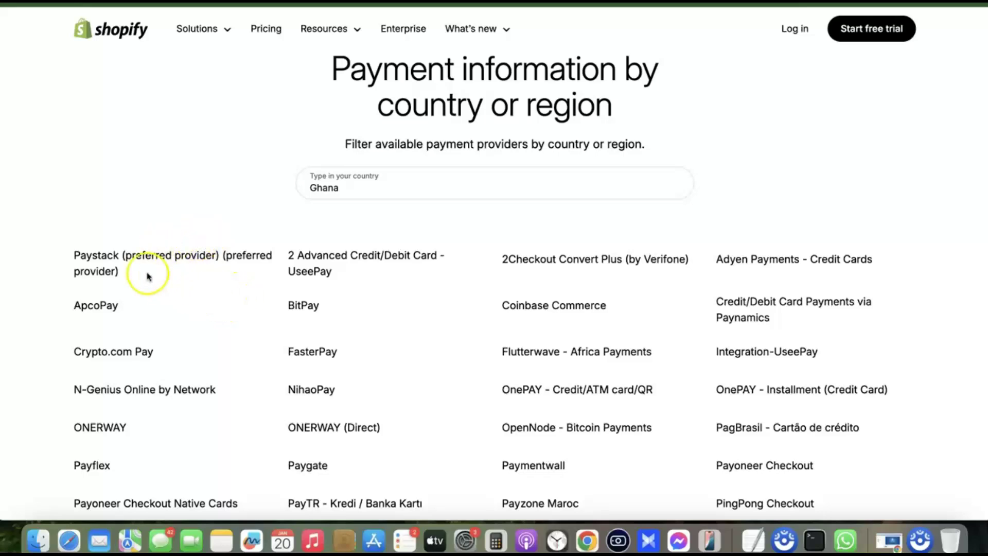
scroll(122, 260, up, 5)
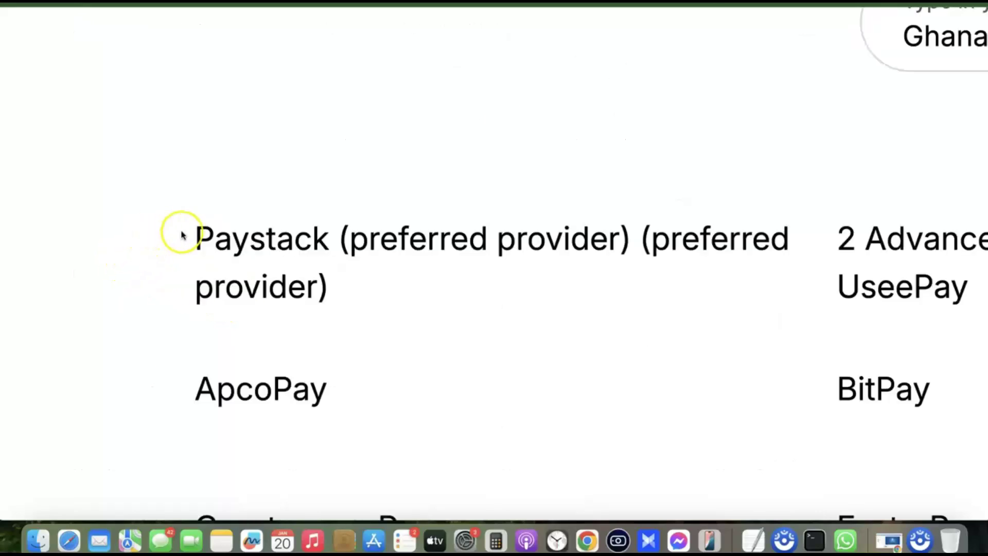
drag(181, 235, 345, 282)
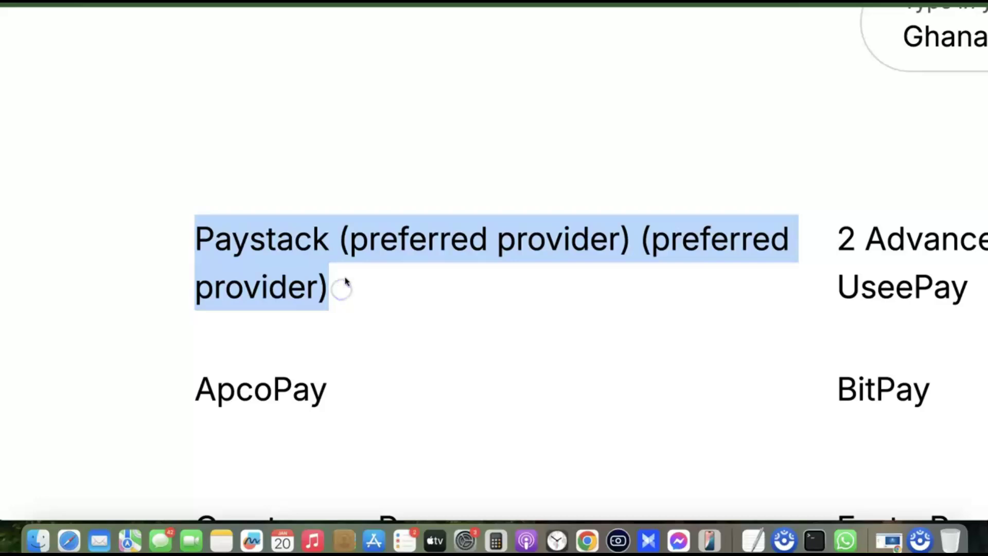
scroll(346, 282, down, 5)
Step: Change the payment provider country filter to Philippines and look over the provider list
click(376, 191)
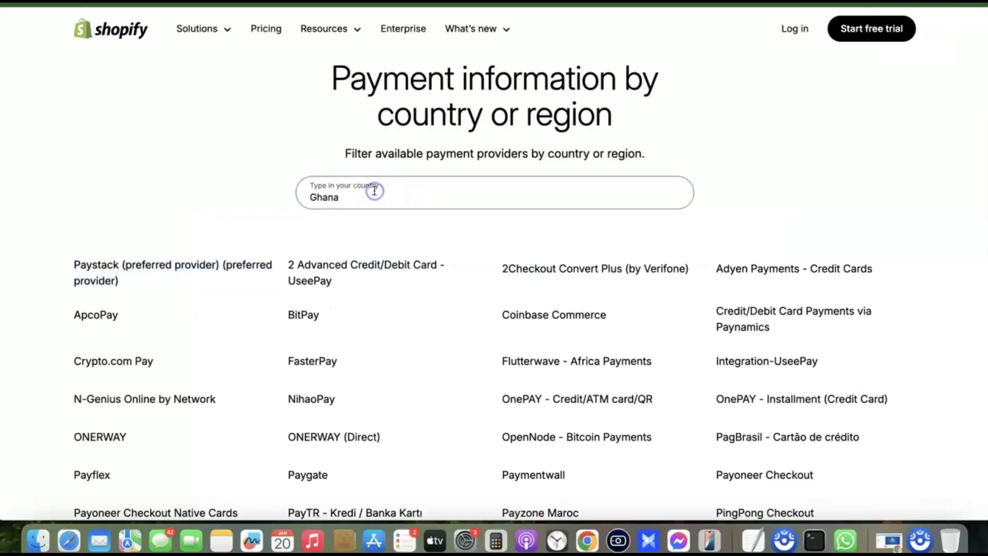
double_click(375, 190)
text(p)
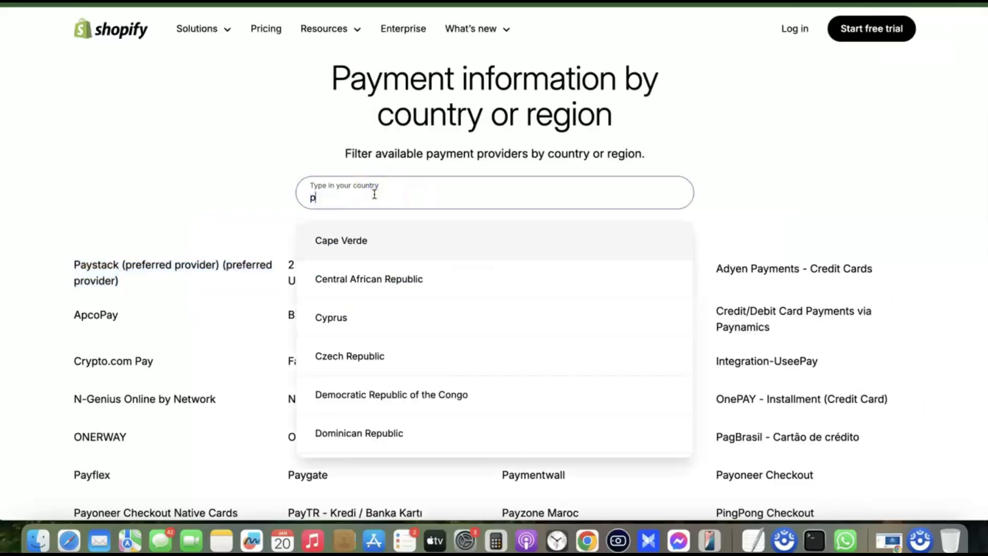
text(hil)
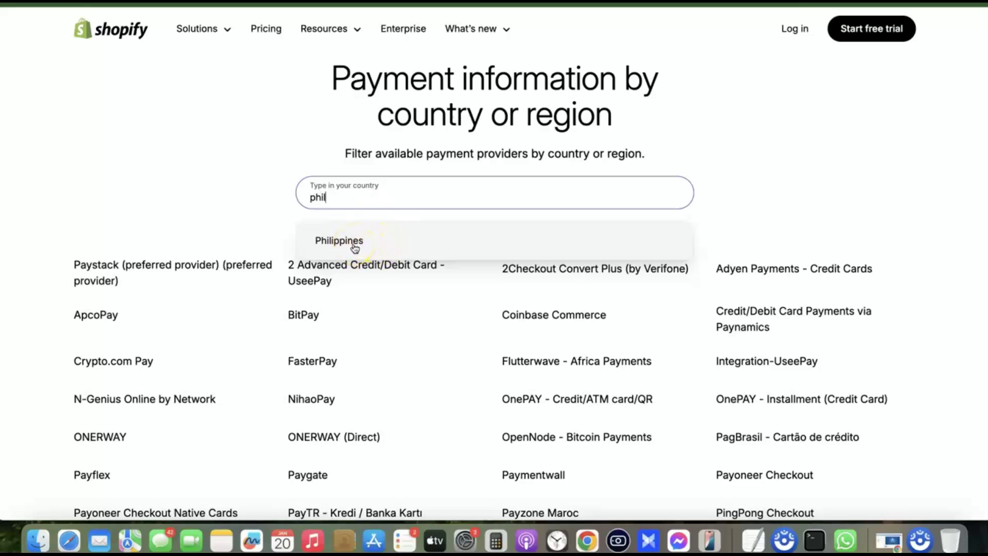
click(355, 246)
scroll(309, 237, down, 1)
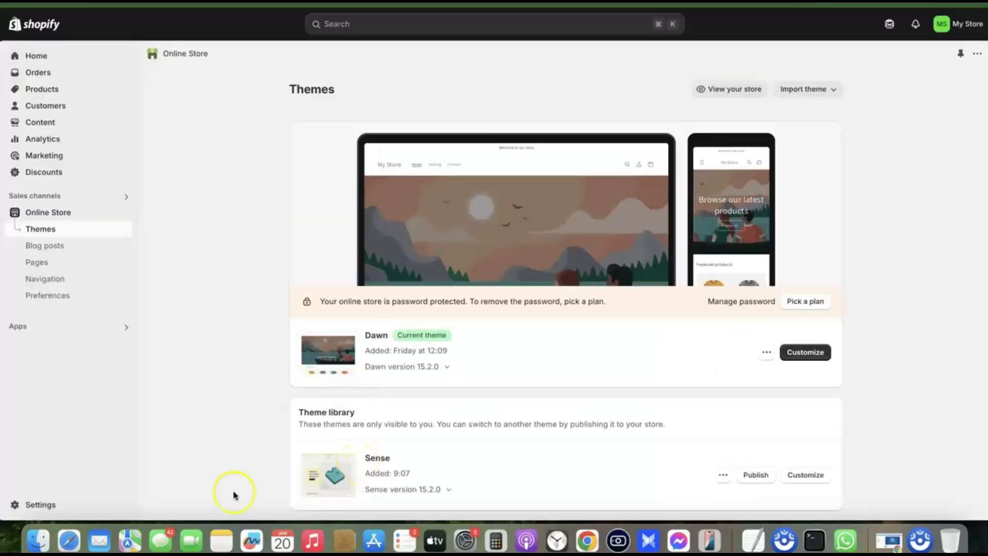
Step: Open the store's payment settings and bring up the list of third-party payment providers
click(31, 512)
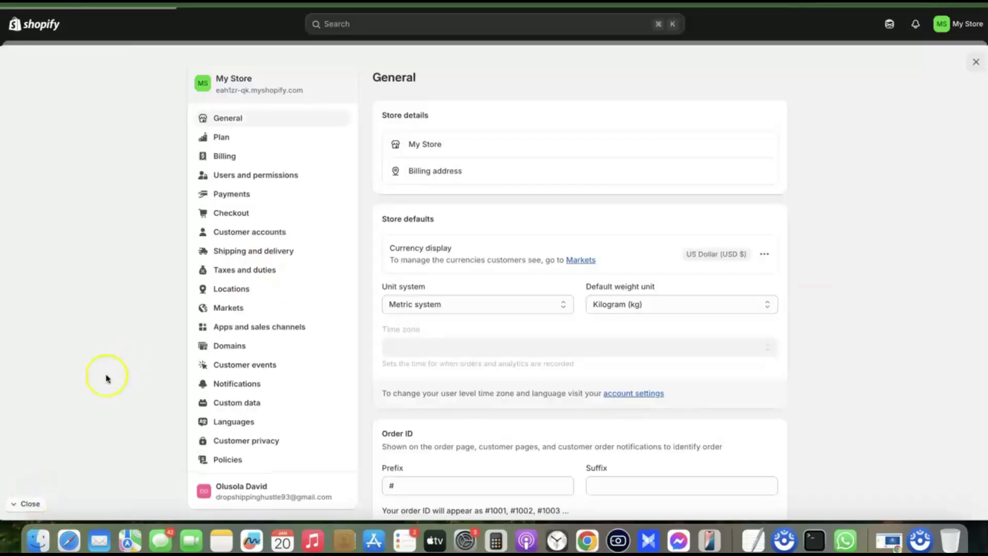
click(233, 194)
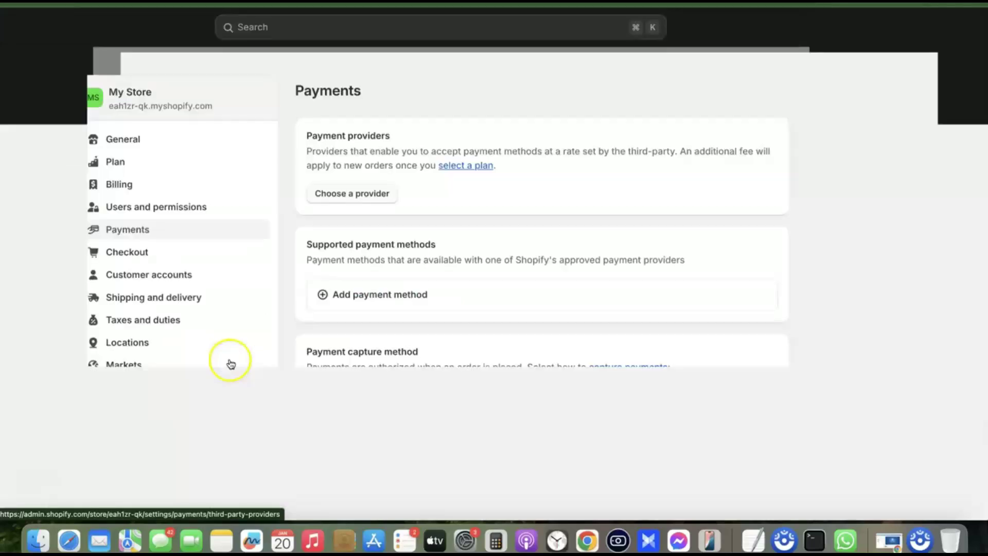
click(424, 165)
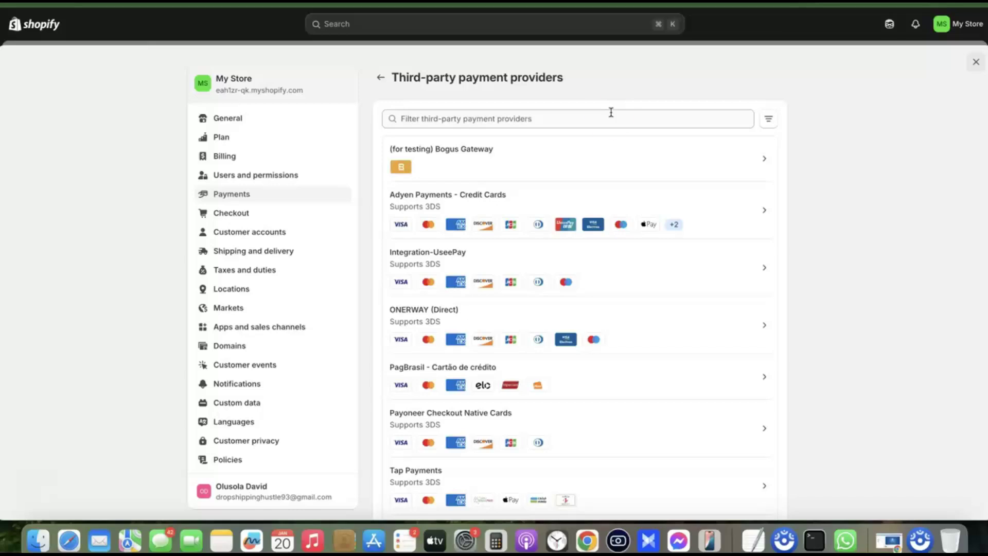
Step: Search the third-party payment providers for Stripe and open the Stripe provider to start connecting it
click(608, 119)
text(S)
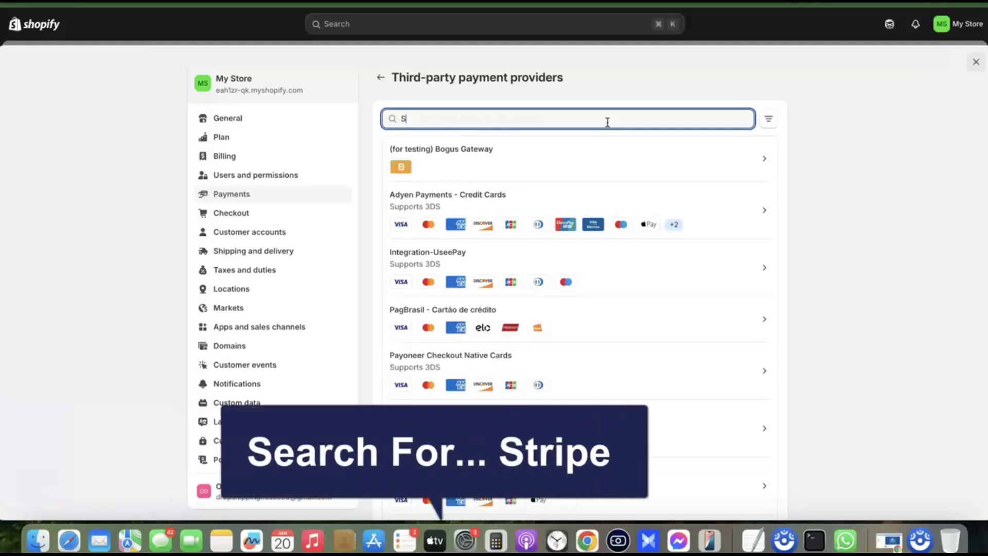
text(tripe)
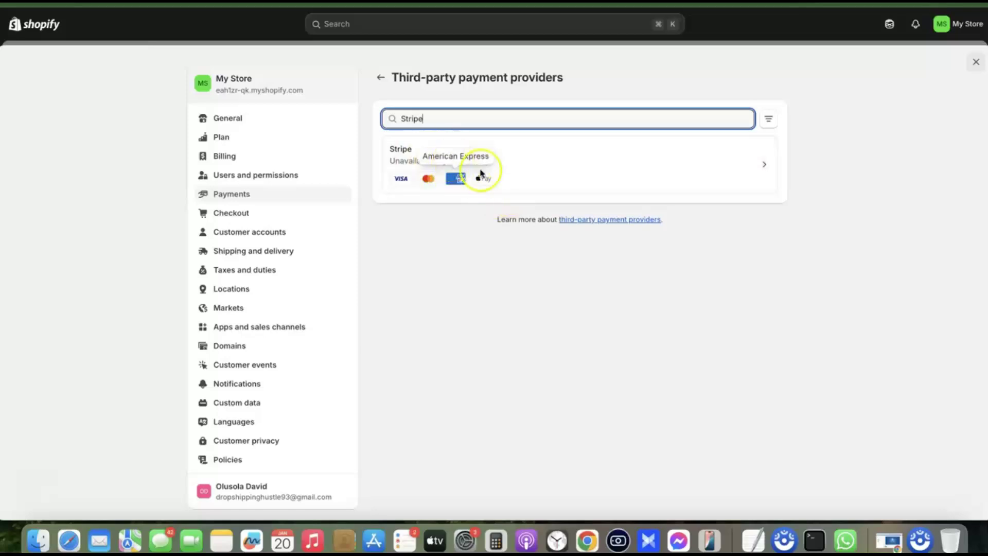
click(551, 161)
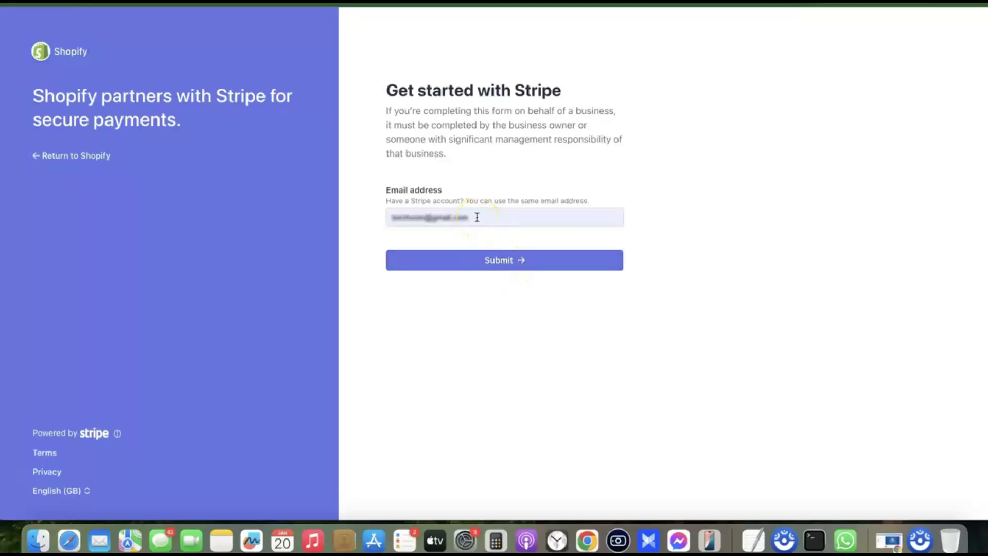
Step: Submit the Stripe account e-mail, fill in the saved account password, and connect the GoodsCastle Store account to Shopify
click(494, 261)
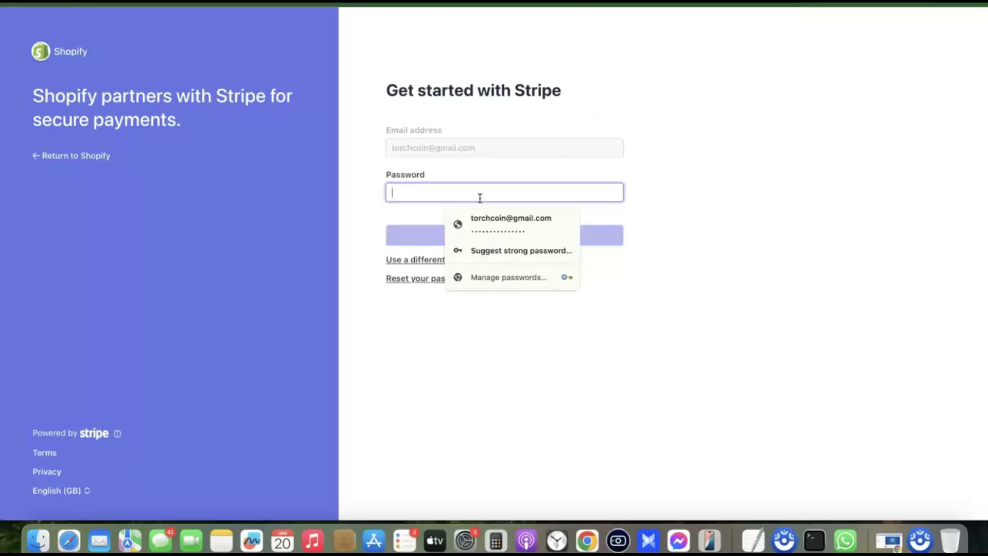
click(501, 224)
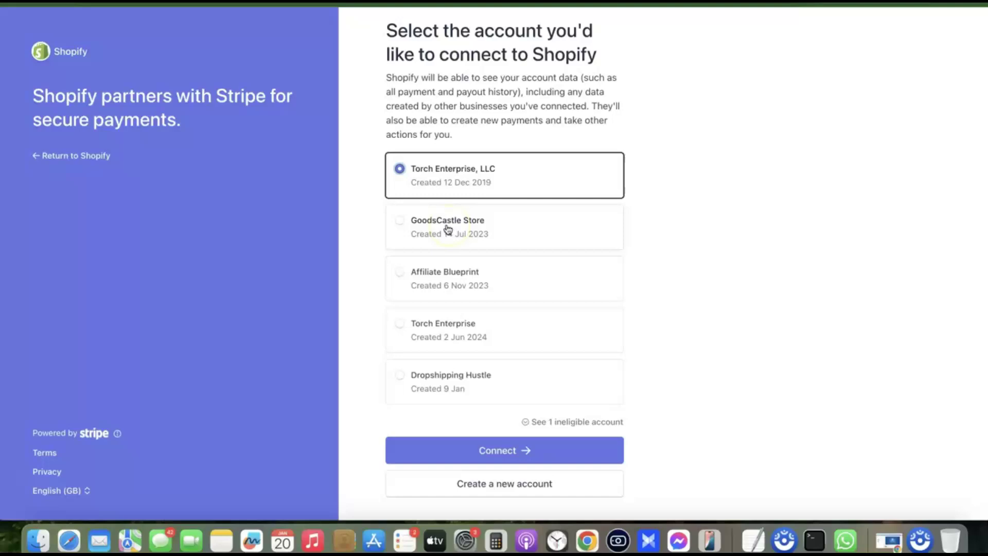
click(449, 227)
click(501, 450)
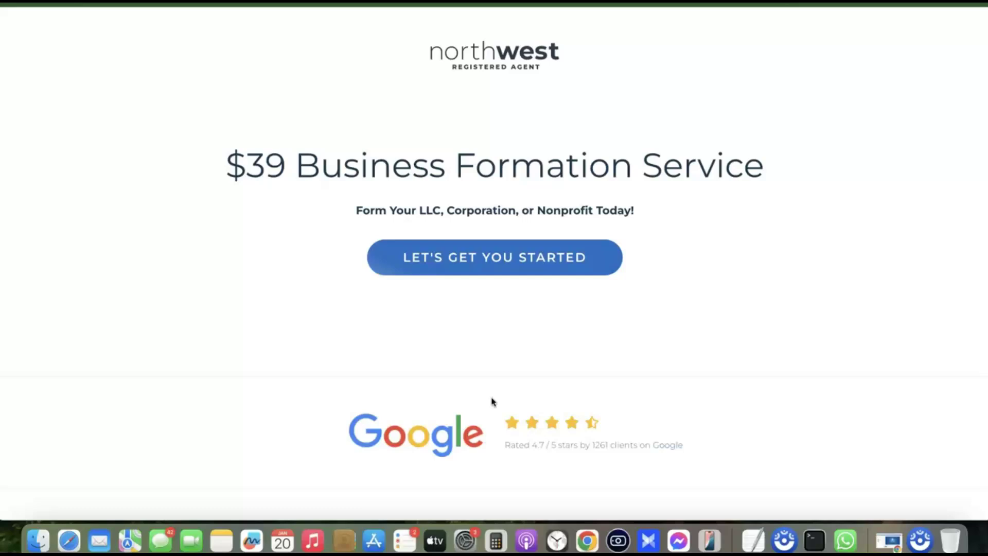
click(713, 270)
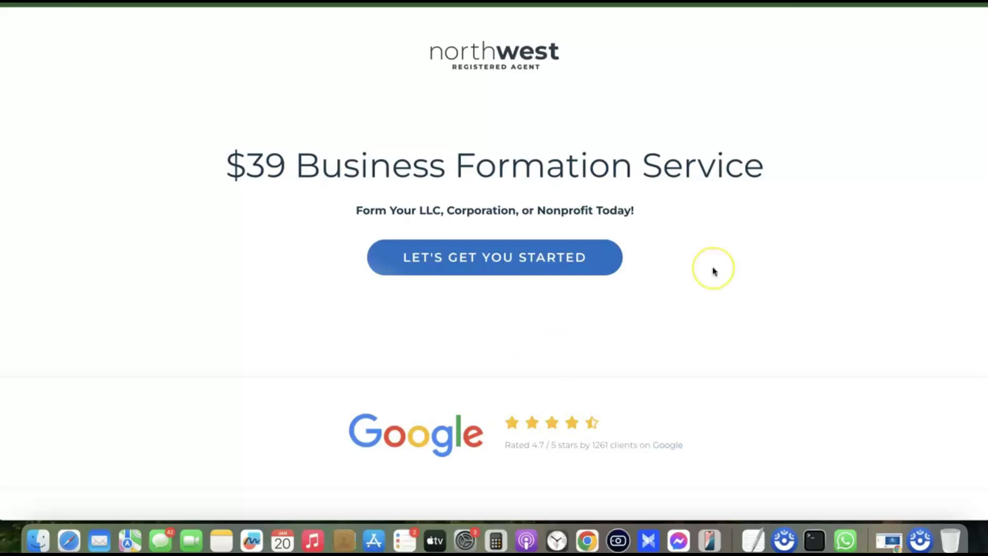
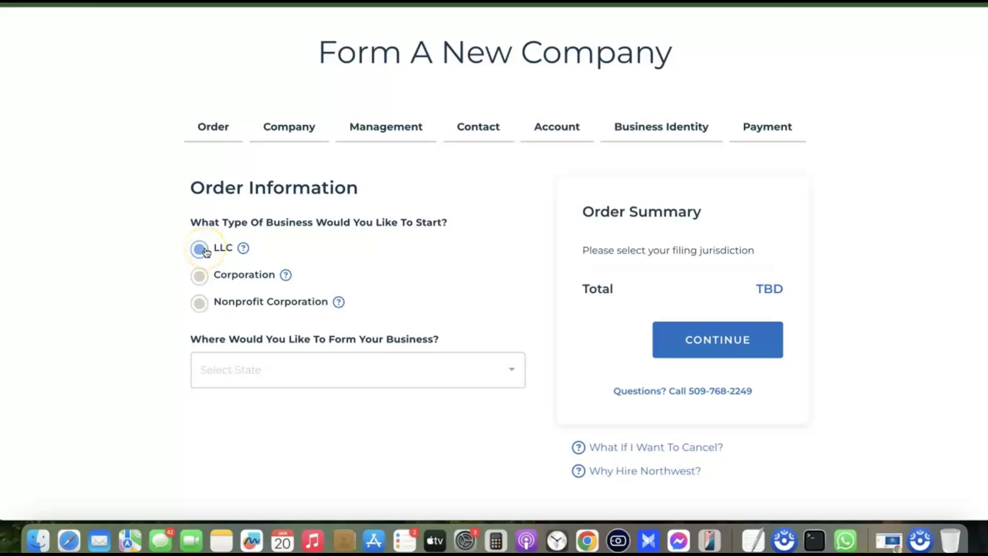
Step: Choose New Mexico as the state in which to form the LLC
scroll(309, 412, down, 1)
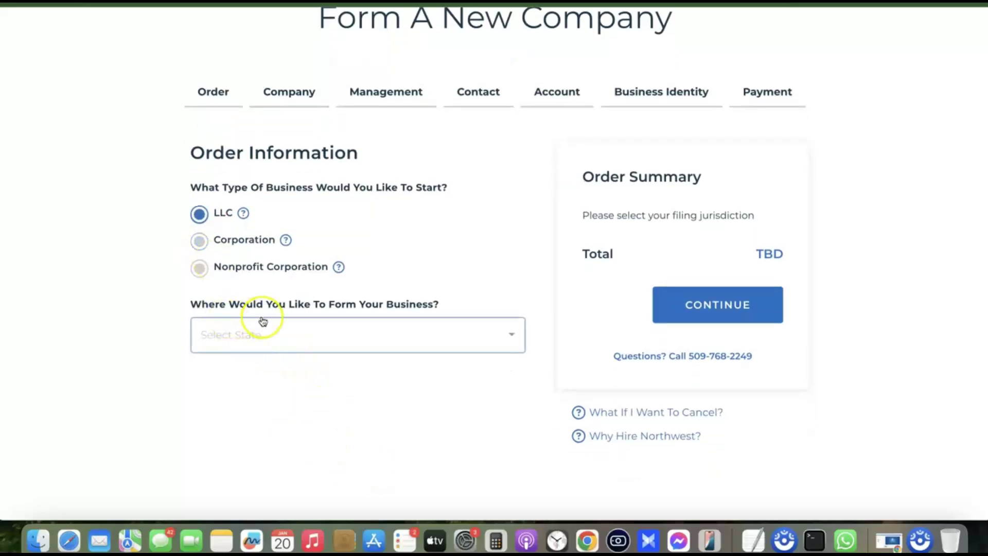
click(386, 325)
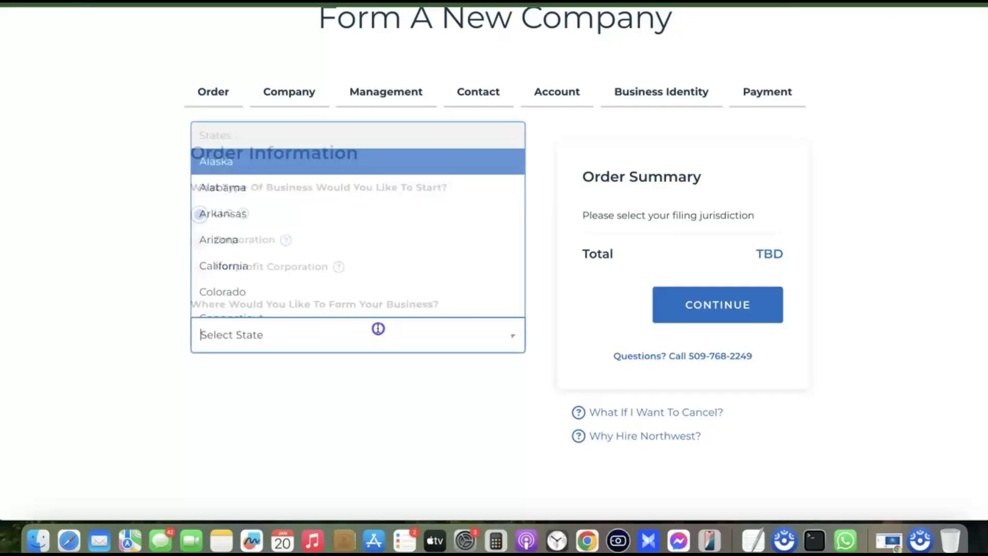
scroll(350, 278, down, 3)
scroll(351, 266, down, 10)
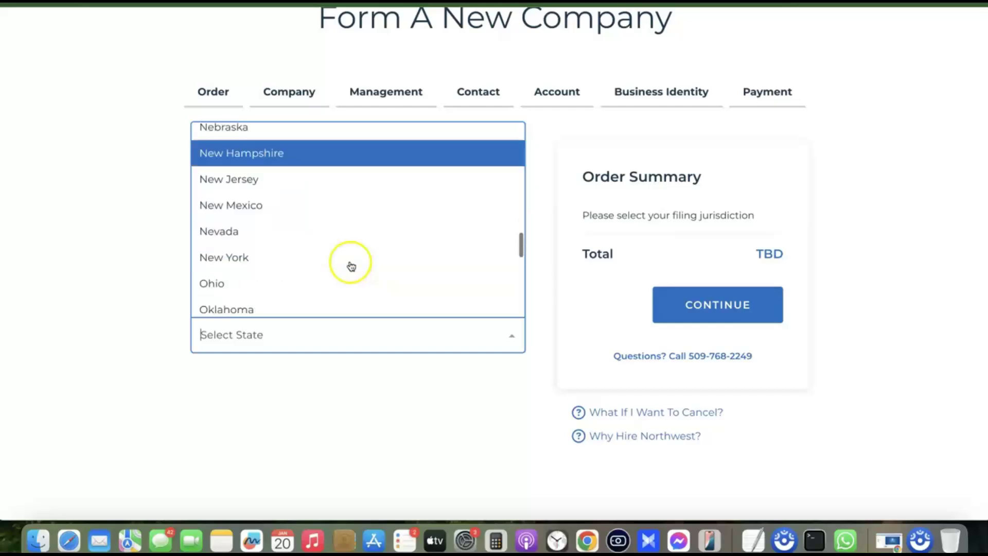
scroll(351, 266, up, 3)
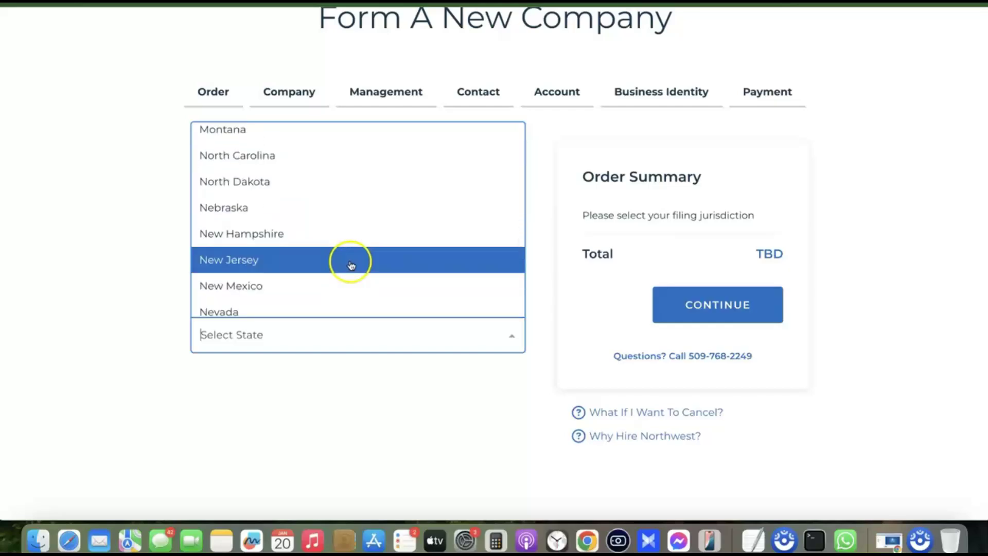
scroll(351, 265, up, 2)
scroll(350, 268, down, 2)
scroll(348, 269, down, 2)
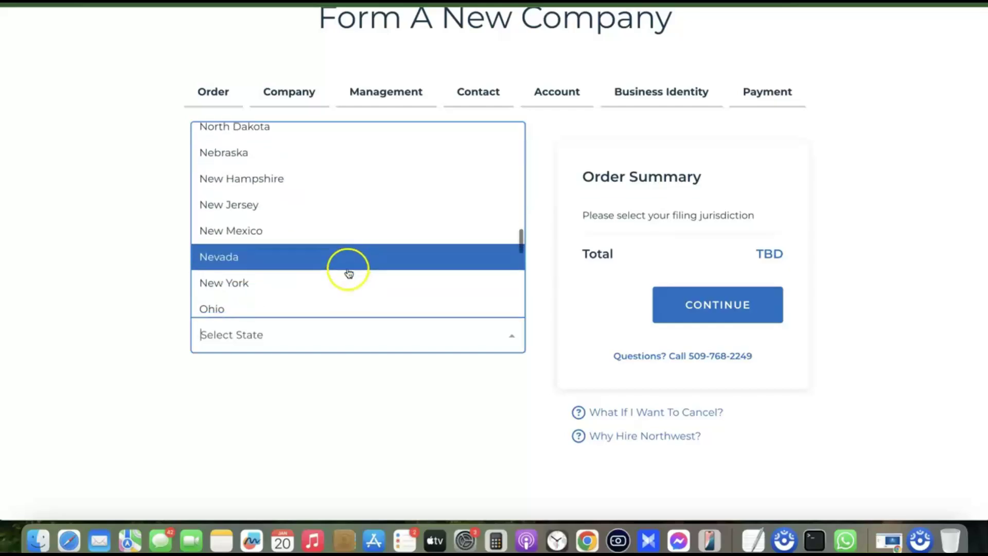
click(315, 239)
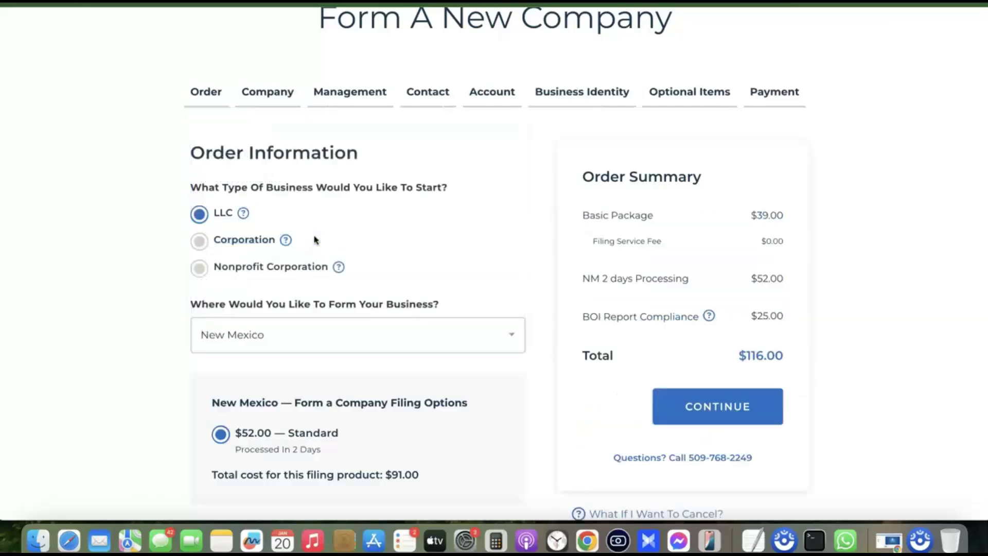
Step: Review the New Mexico filing options and order summary, and continue to the company details
scroll(912, 224, down, 2)
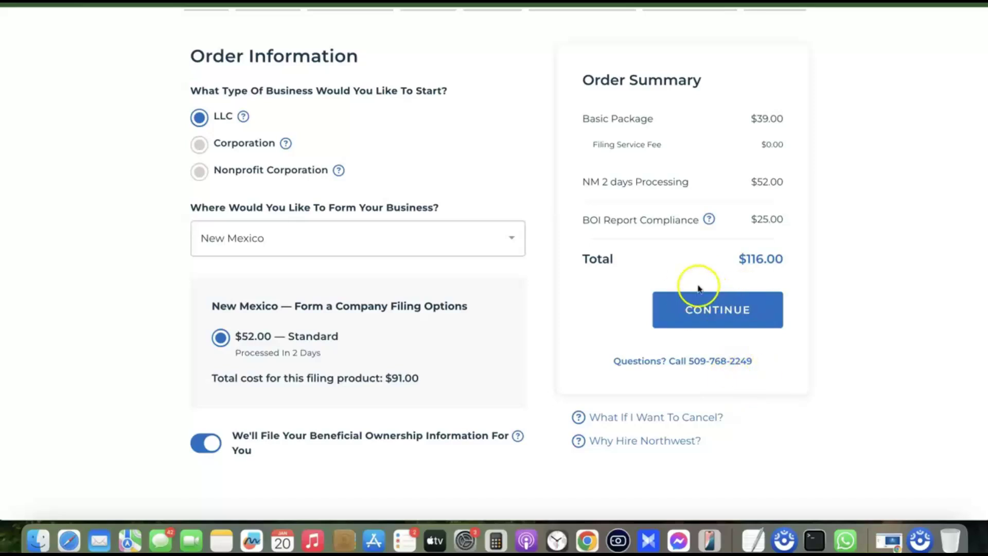
click(720, 291)
scroll(644, 350, down, 1)
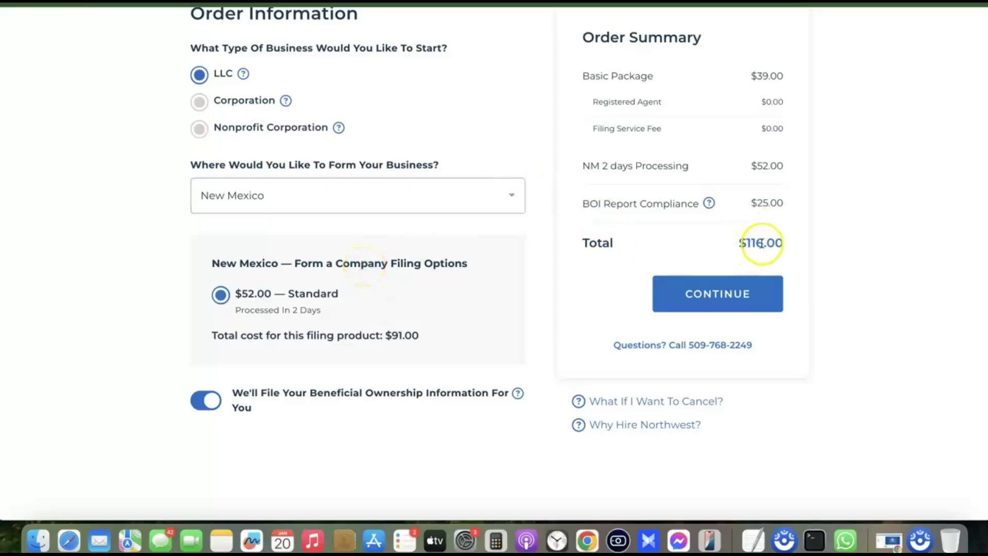
scroll(624, 146, up, 1)
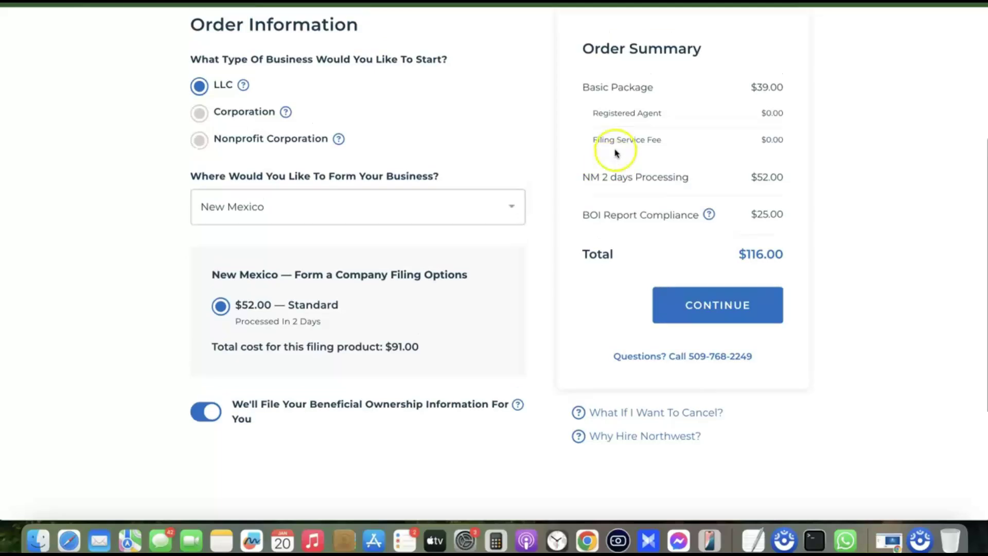
click(737, 311)
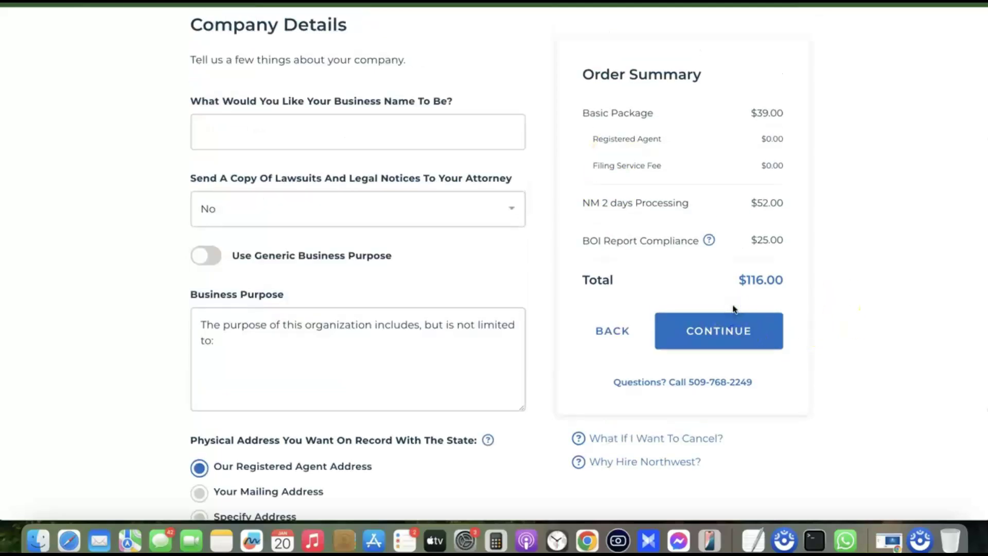
Step: Look over the business name field and choose No for sending copies of lawsuits and legal notices to the attorney
click(426, 131)
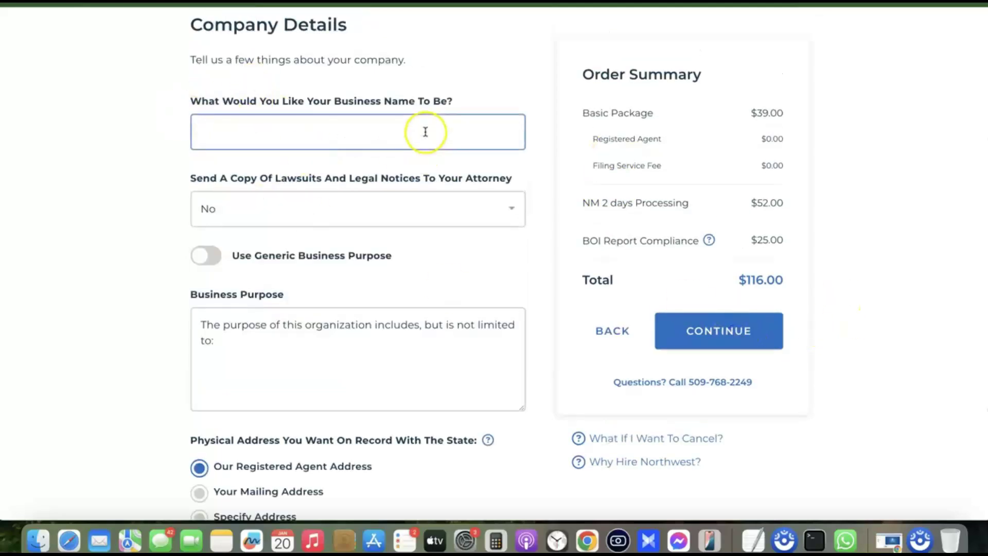
click(296, 202)
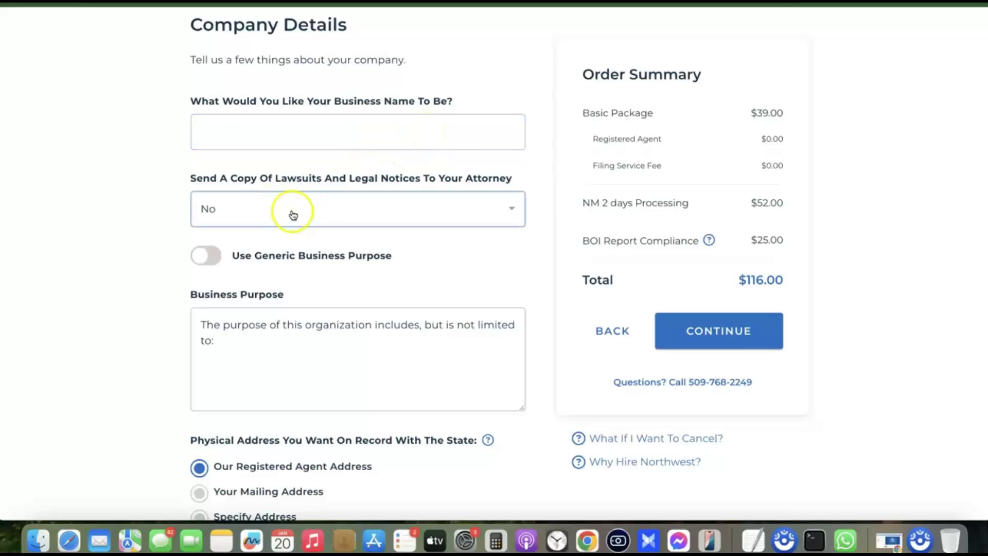
click(289, 212)
click(309, 263)
click(301, 194)
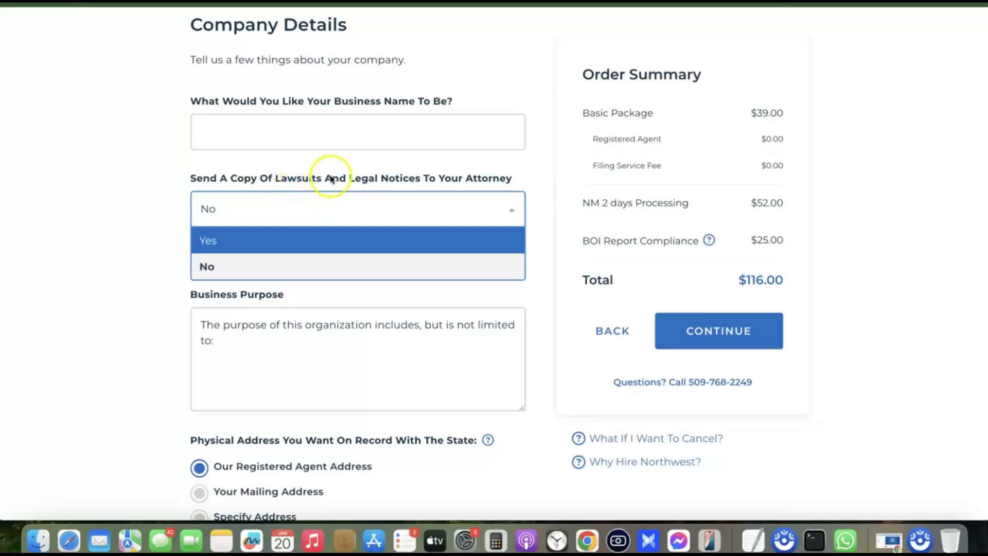
click(417, 178)
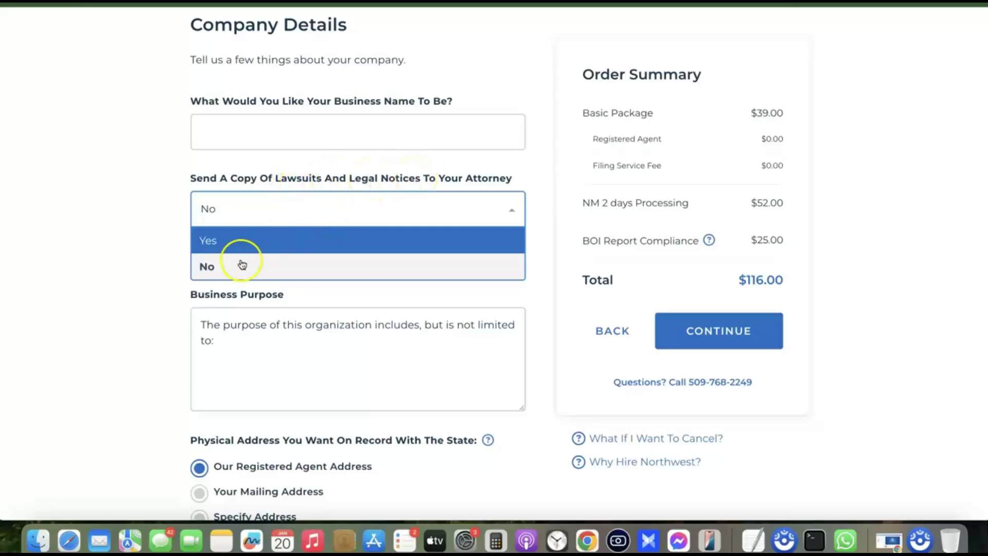
click(216, 266)
Step: Look over the business purpose field and the physical and mailing address options in the company details
scroll(315, 230, down, 1)
click(356, 328)
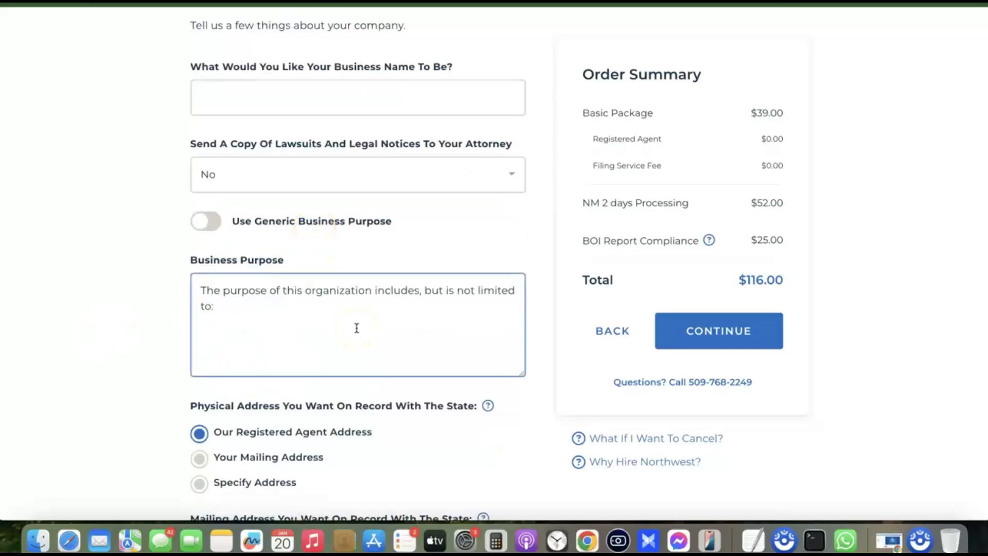
scroll(335, 321, down, 5)
click(411, 249)
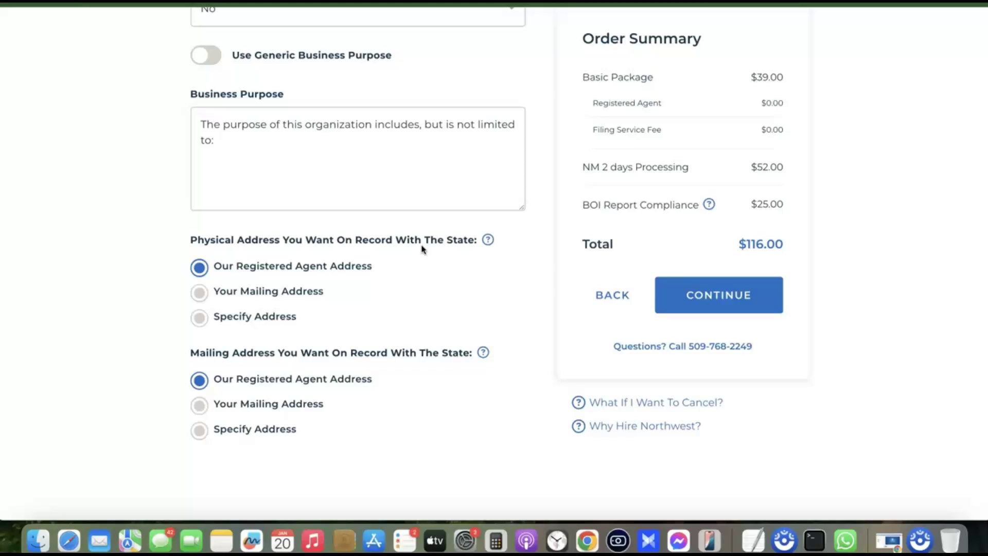
scroll(457, 253, up, 3)
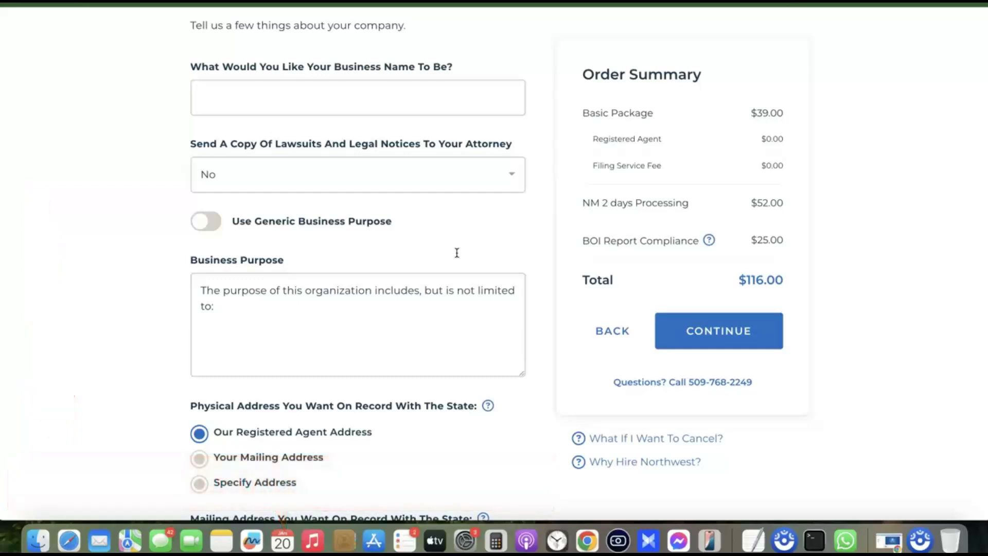
scroll(533, 234, up, 5)
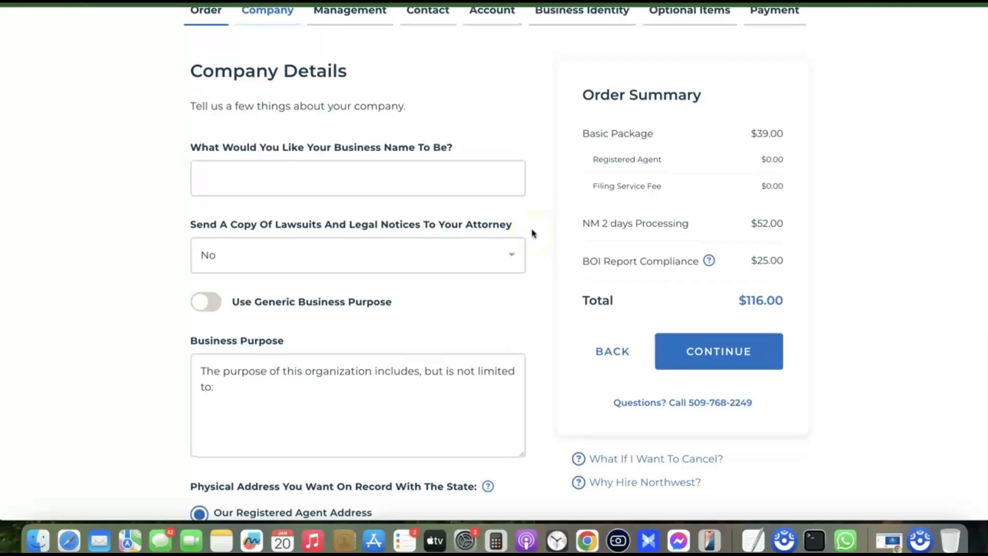